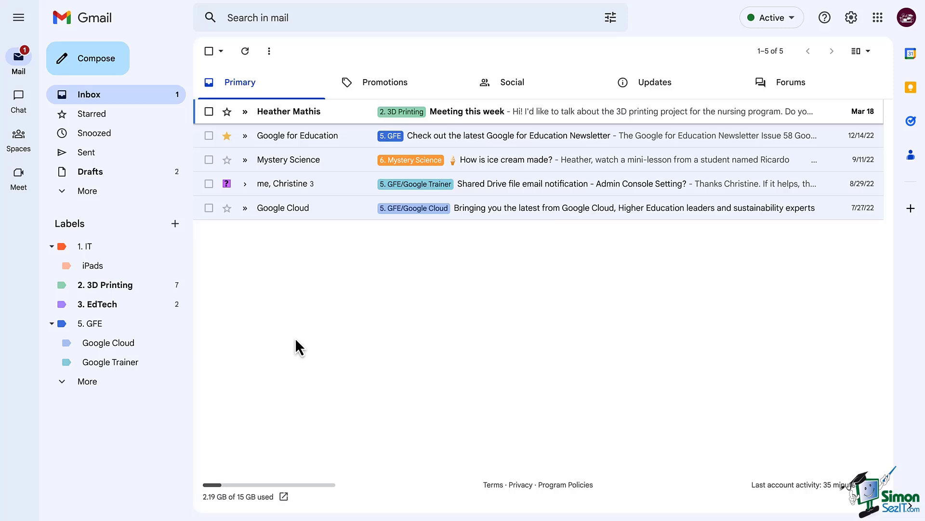
Show the full settings' Filters and Blocked Addresses page listing the seven existing filters.
left_click(850, 19)
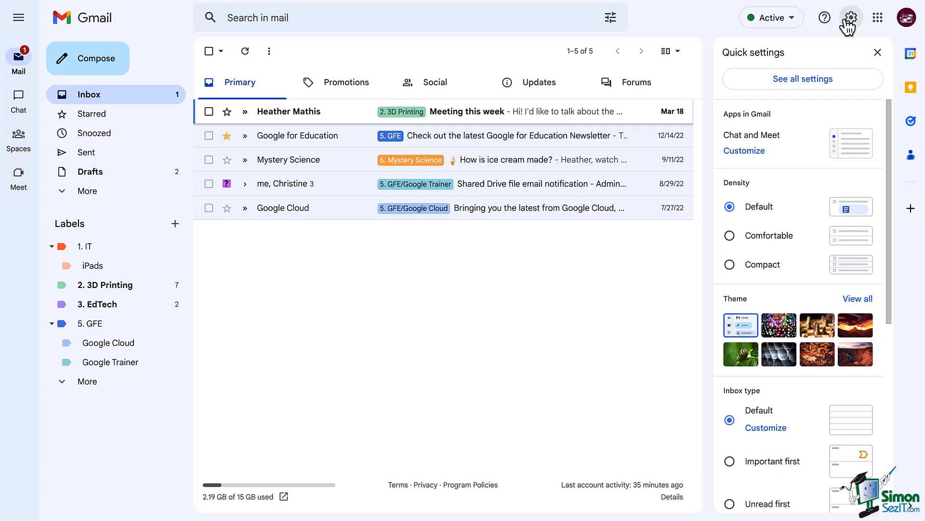
left_click(825, 84)
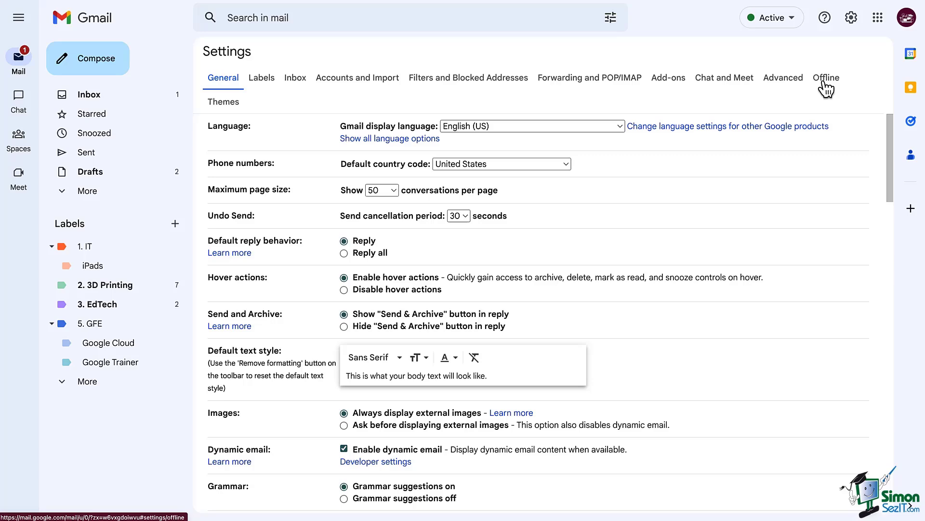
left_click(487, 84)
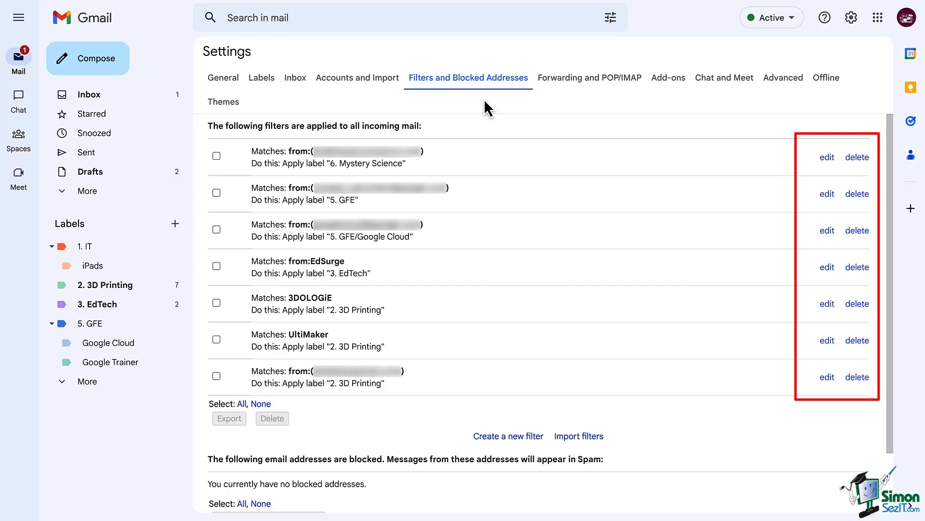
Open a blank new-filter criteria form from the Filters page.
left_click(515, 445)
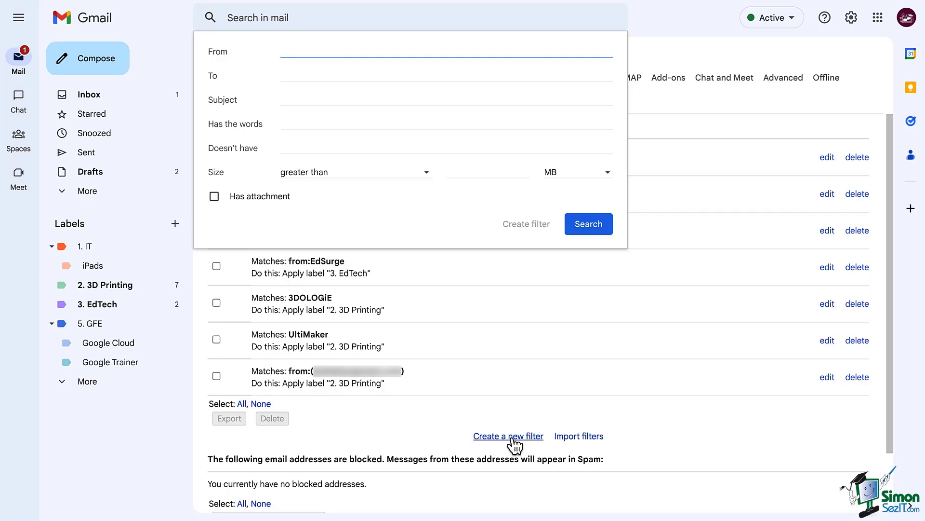
Return to the inbox and bring up the advanced search criteria form.
left_click(112, 99)
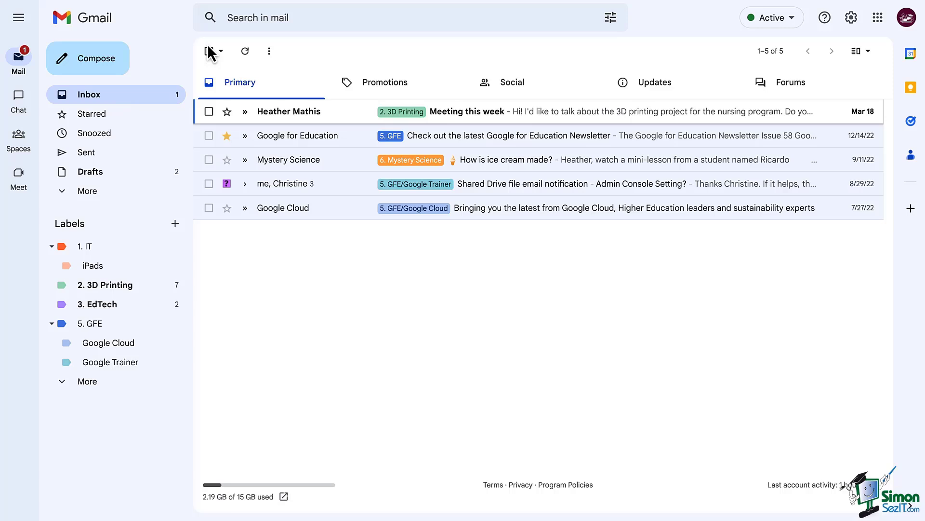
left_click(234, 21)
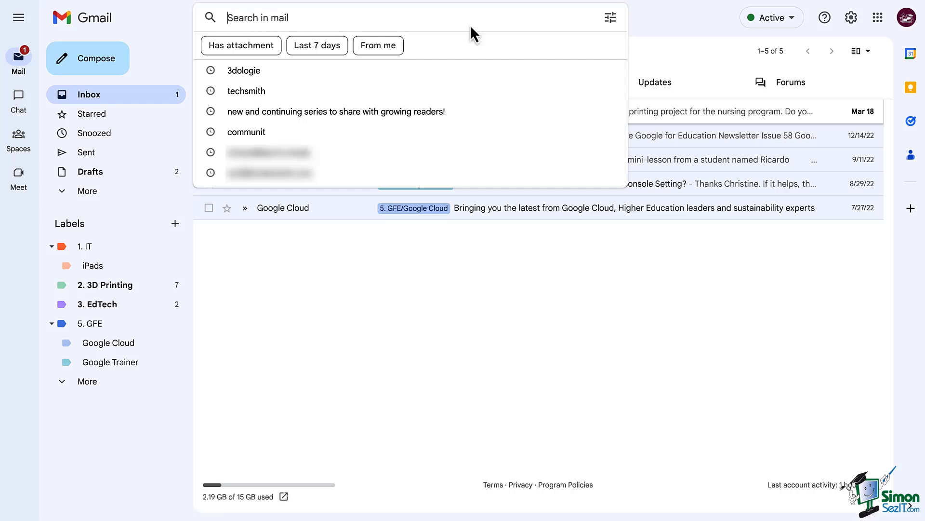
left_click(611, 18)
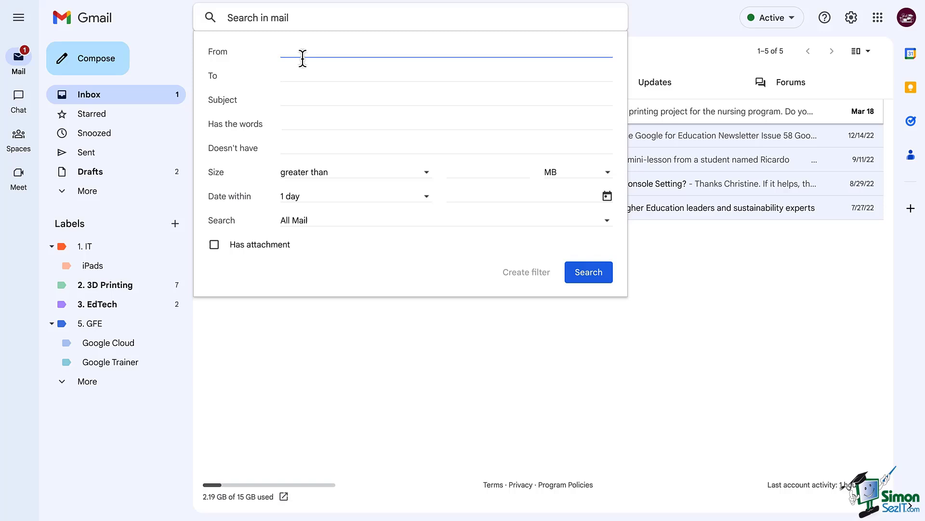
Enter 'iPad' in Has the words, clearing the trial From and Subject entries.
type("example")
key("ctrl+a")
key("BackSpace")
left_click(309, 106)
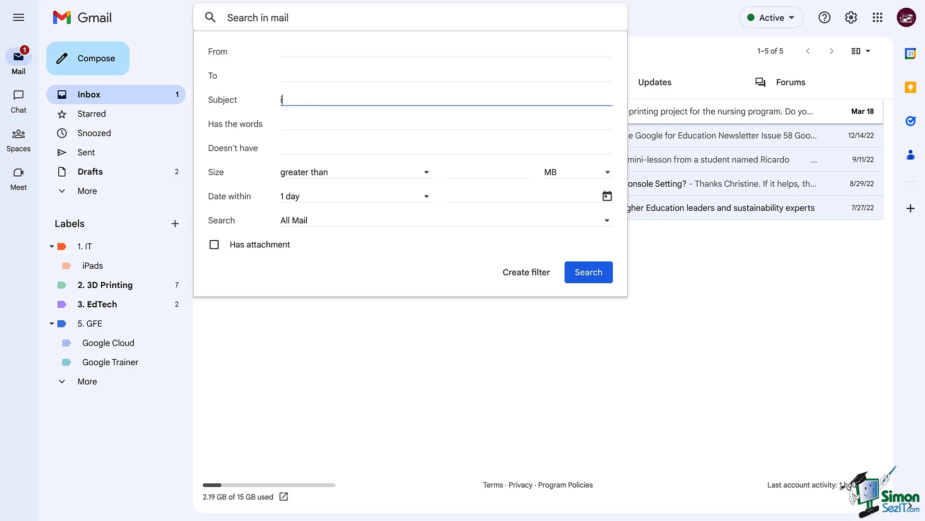
type("iPad")
key("ctrl+a")
key("BackSpace")
left_click(310, 127)
type("iPad")
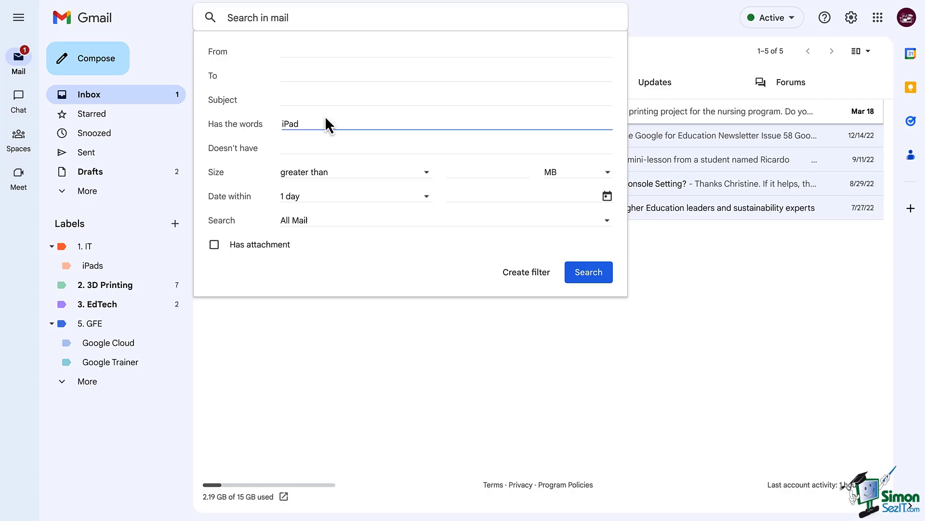
Create the filter applying label 1. IT/iPads, also to the 18 existing matching conversations.
left_click(532, 273)
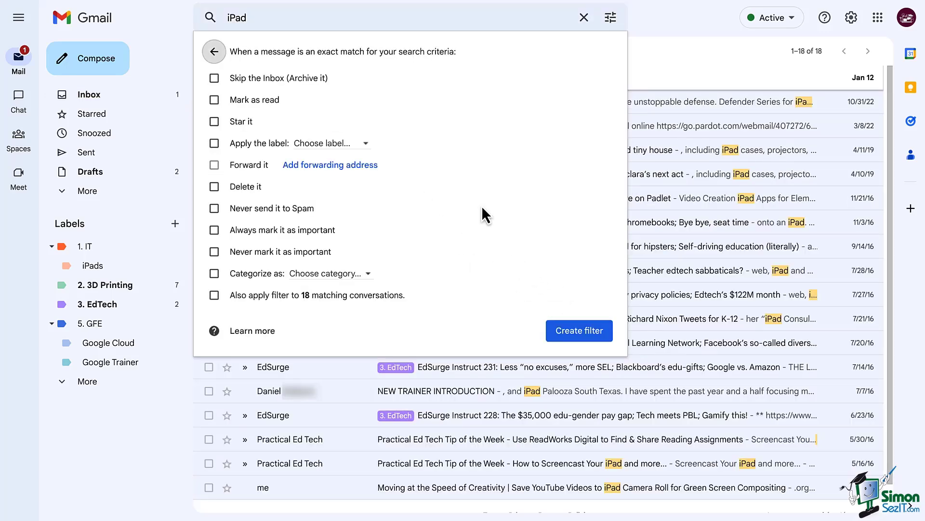
left_click(214, 142)
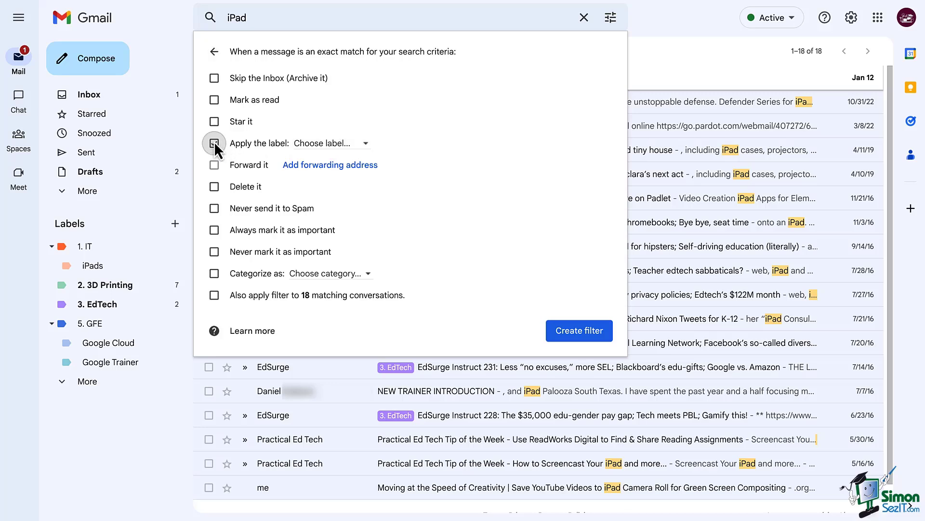
left_click(337, 143)
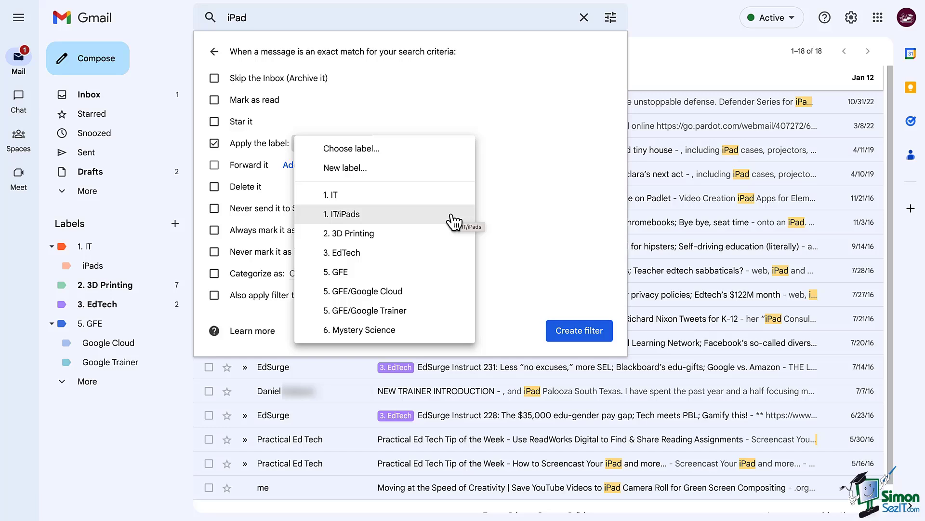
left_click(453, 222)
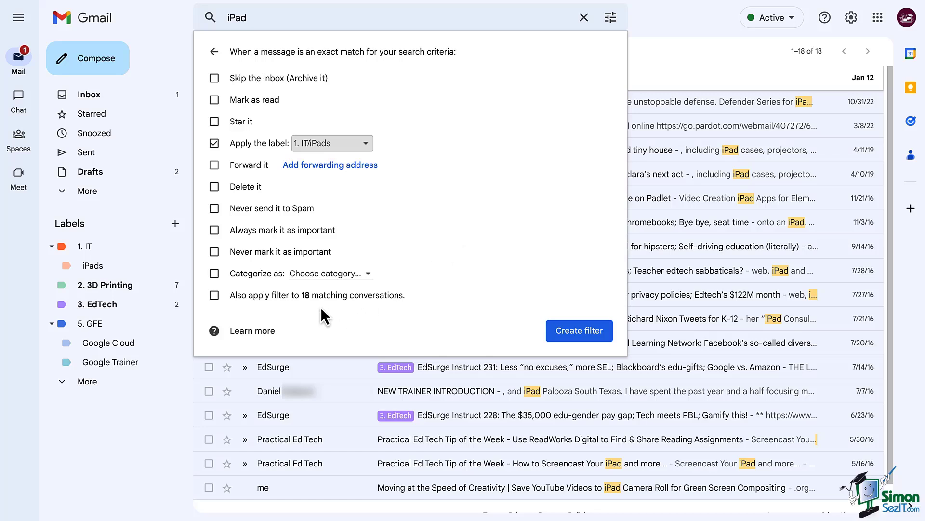
left_click(236, 294)
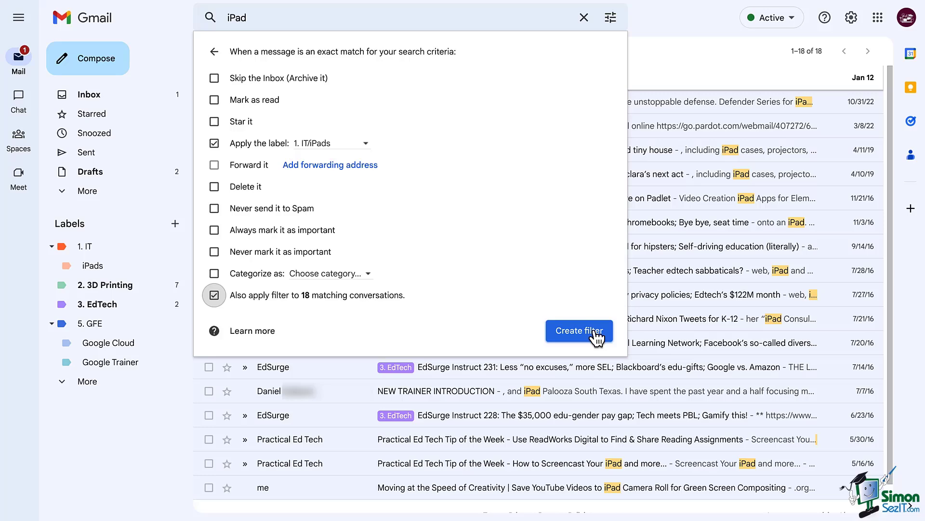
left_click(596, 334)
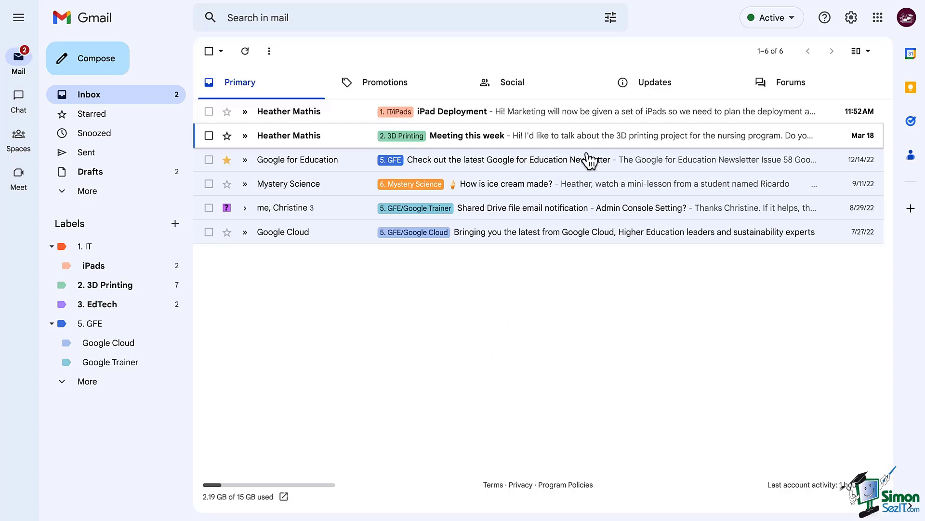
left_click(612, 20)
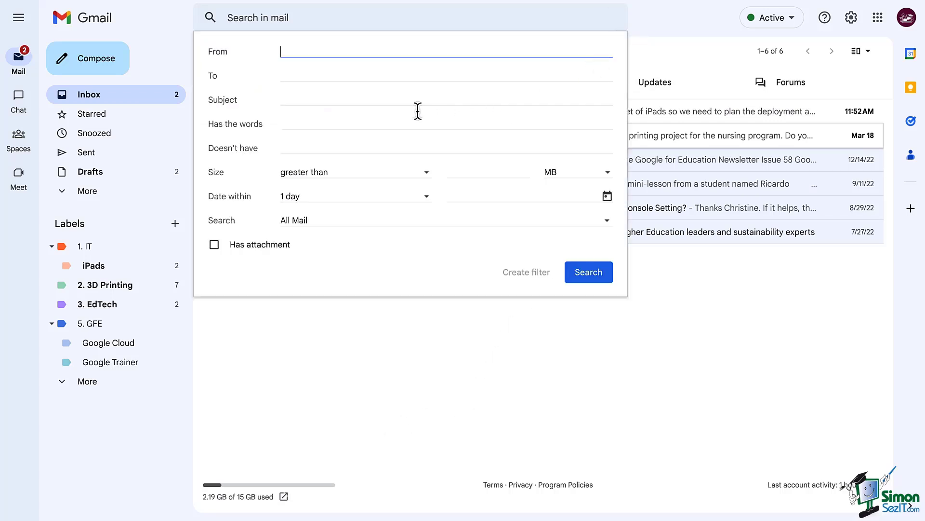
left_click(279, 77)
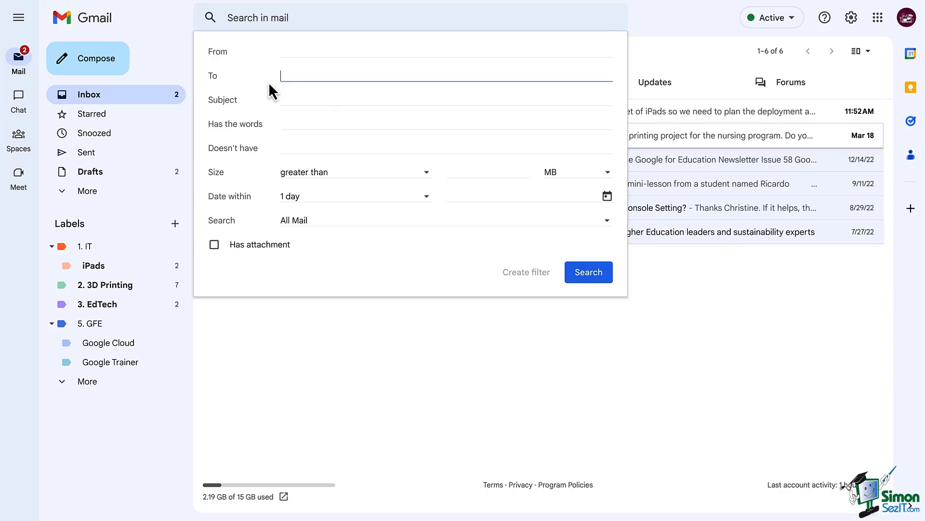
type("example@")
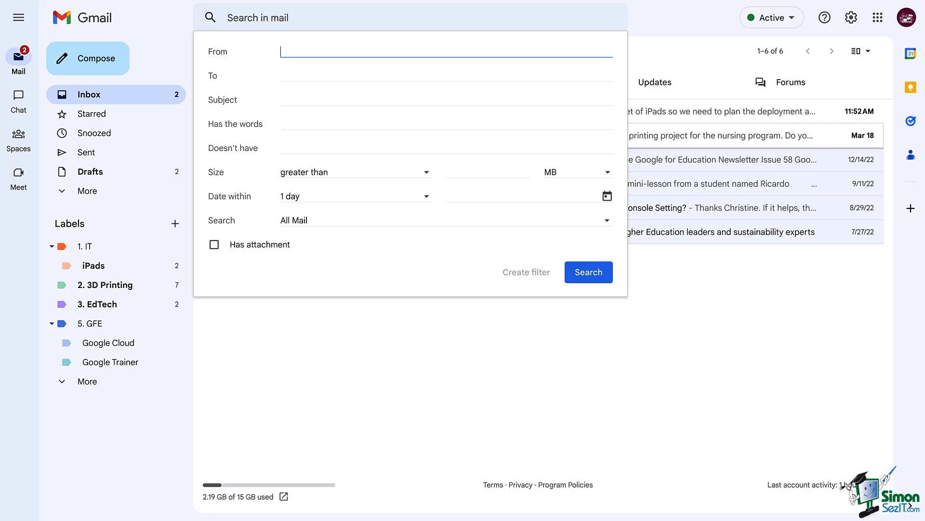
type("example@")
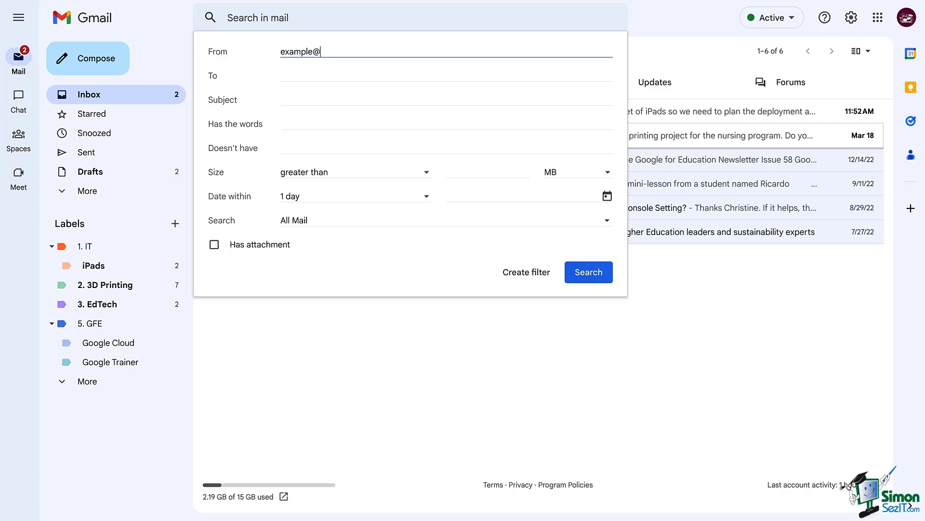
key("BackSpace")
left_click(534, 279)
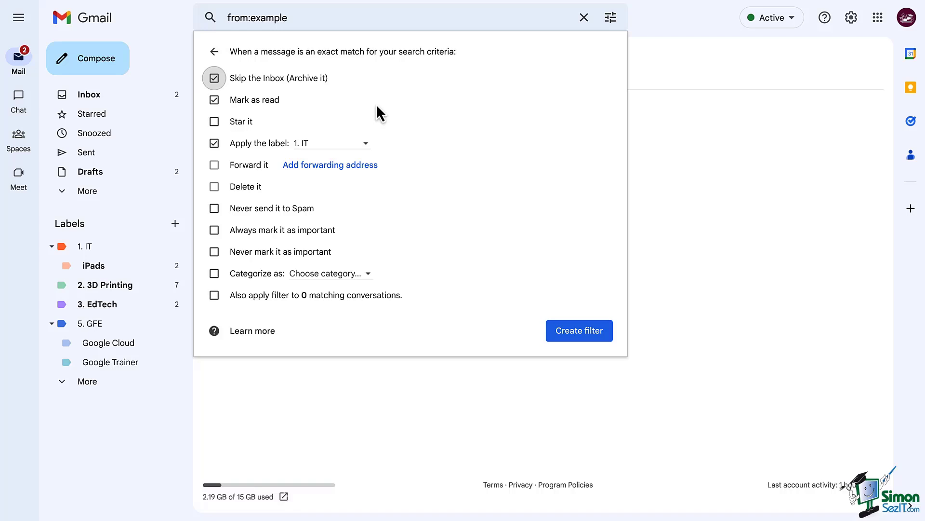
Discard the open filter draft, then filter messages like the iPad Deployment email with Subject 'iPad'.
left_click(104, 95)
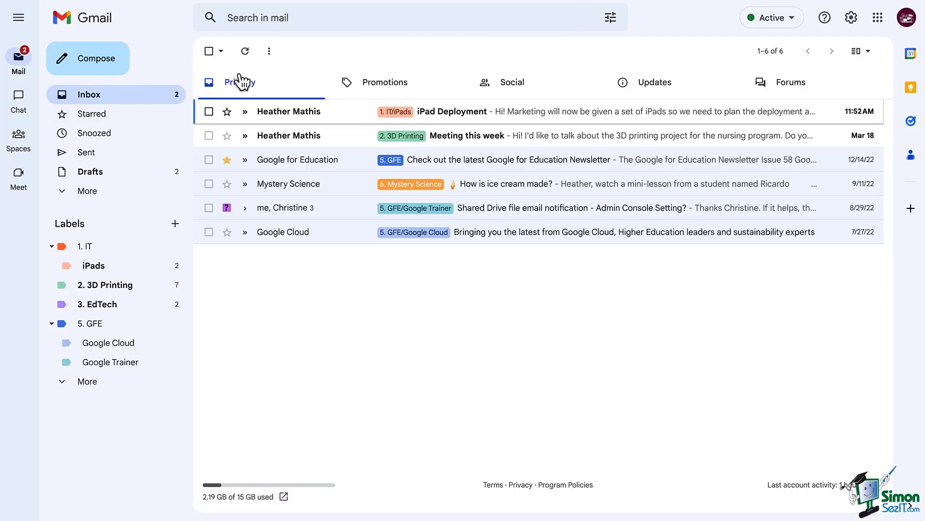
left_click(461, 111)
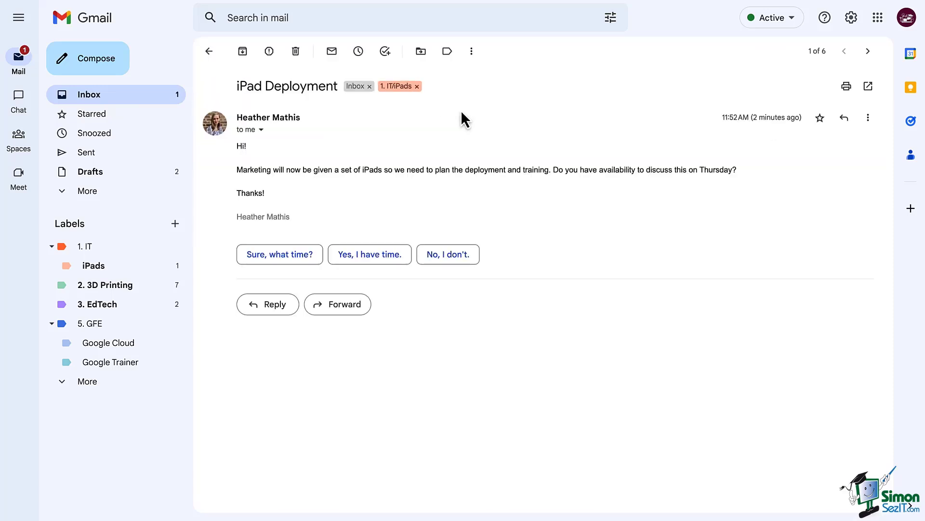
left_click(472, 52)
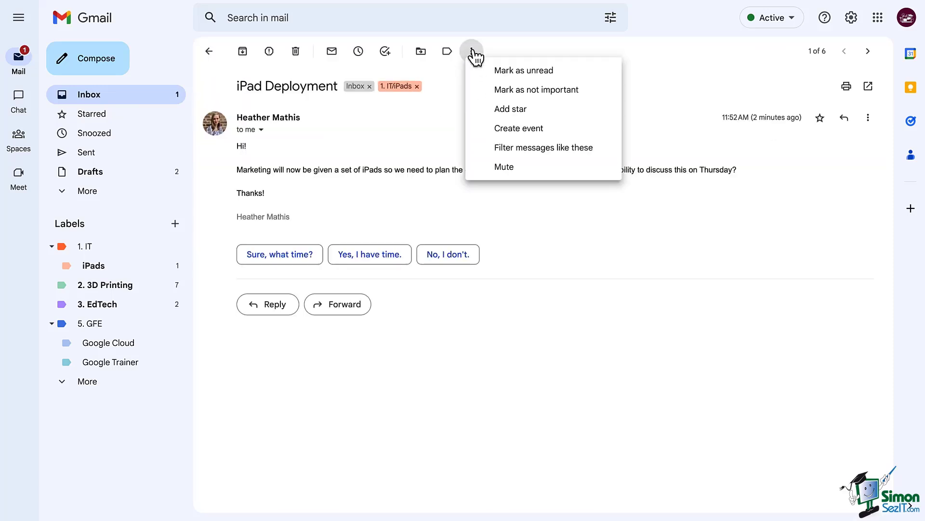
left_click(579, 149)
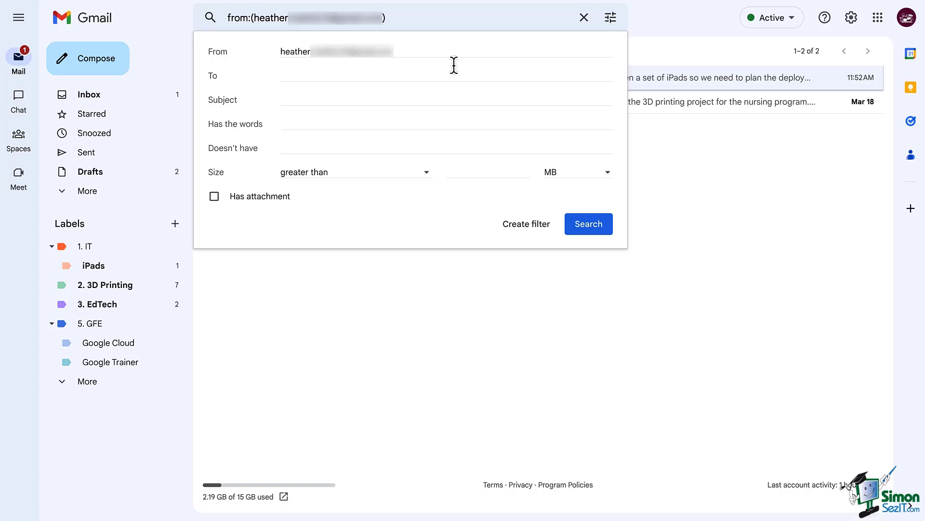
left_click(340, 104)
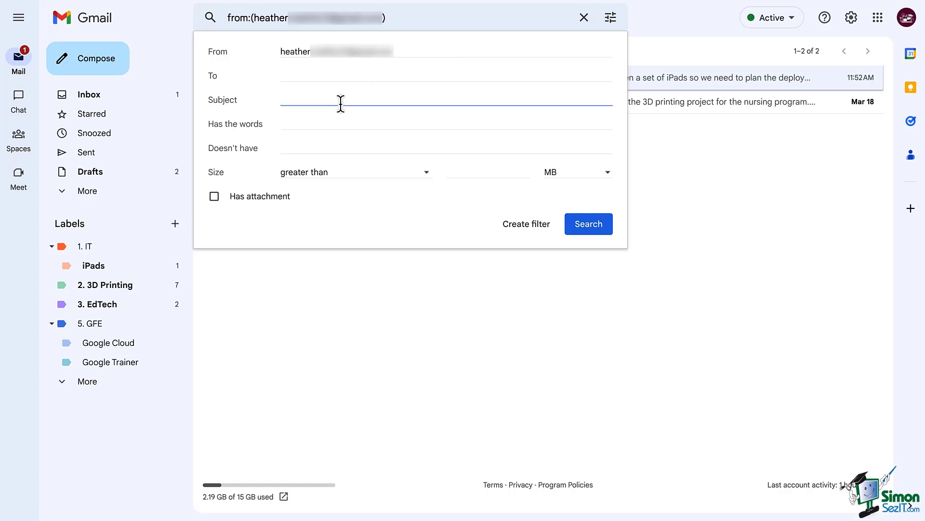
type("iPad")
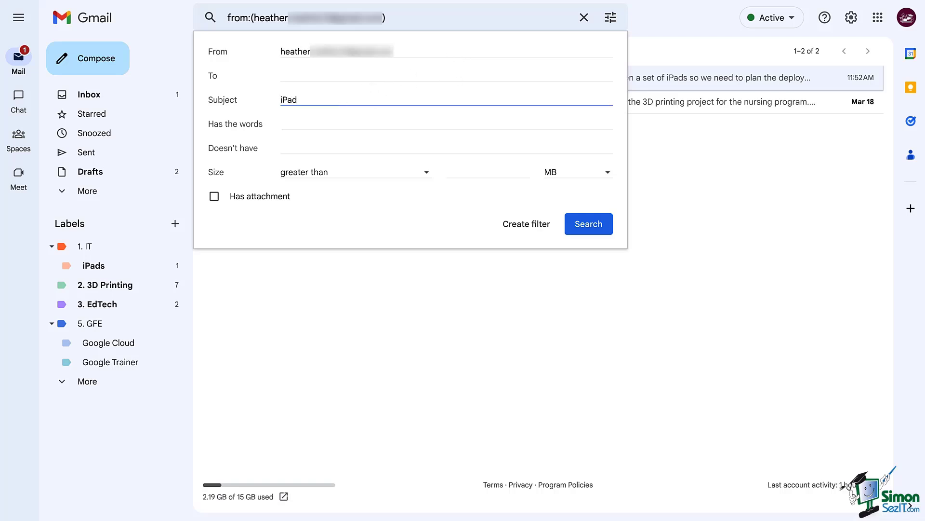